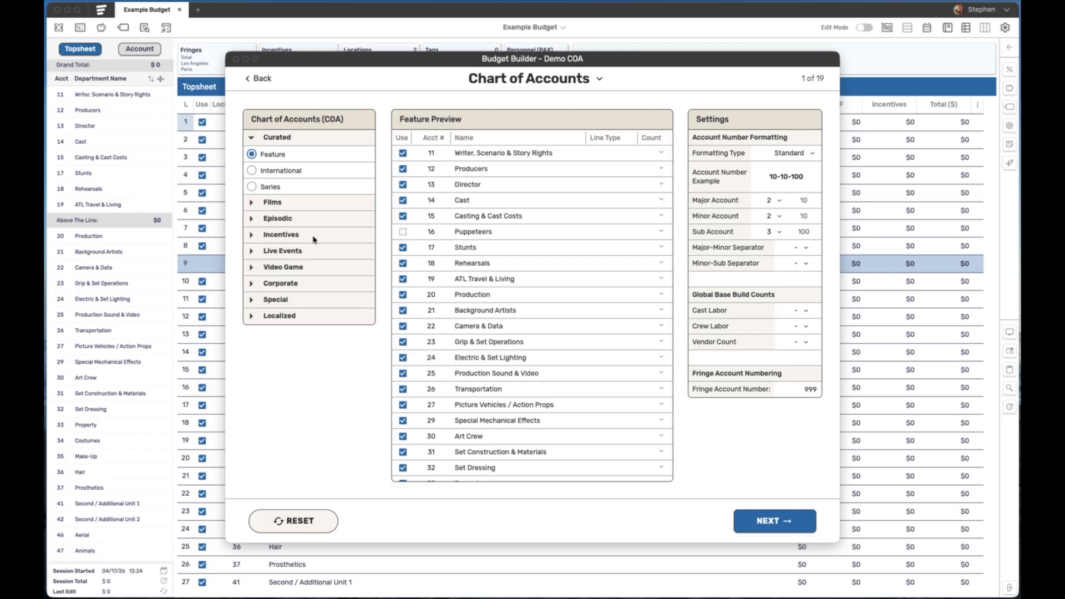
# Examine the chart-of-accounts templates available under Films, Incentives, Corporate and Video Game
pyautogui.click(250, 204)
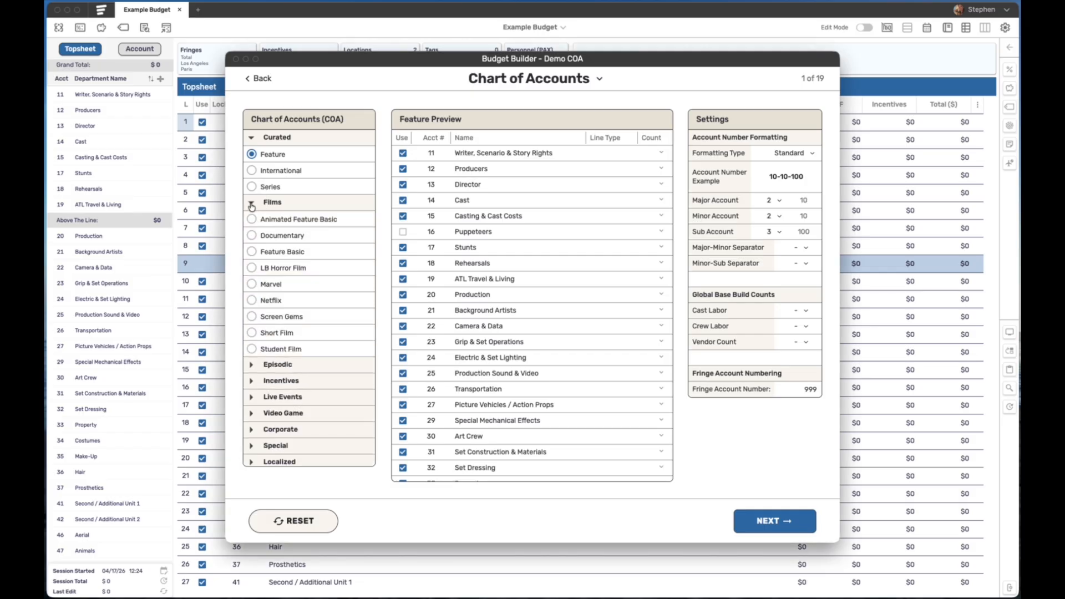
pyautogui.click(251, 204)
pyautogui.click(252, 236)
pyautogui.click(251, 237)
pyautogui.click(251, 285)
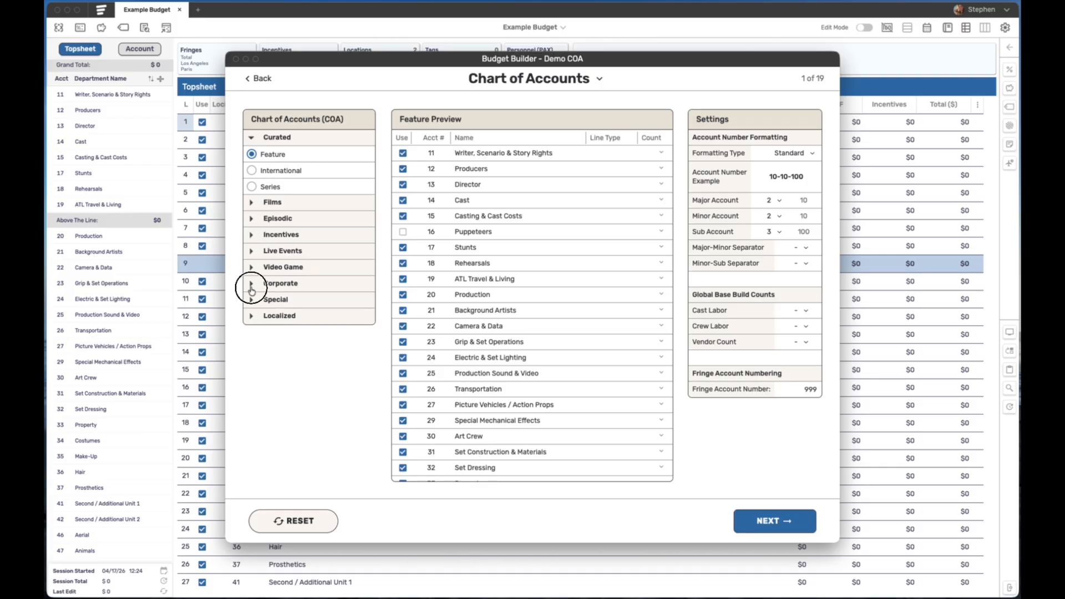
pyautogui.click(251, 285)
pyautogui.click(252, 268)
pyautogui.click(252, 268)
# Preview the Stageplay and Live Comedy charts of accounts in the Live Events category
pyautogui.click(252, 252)
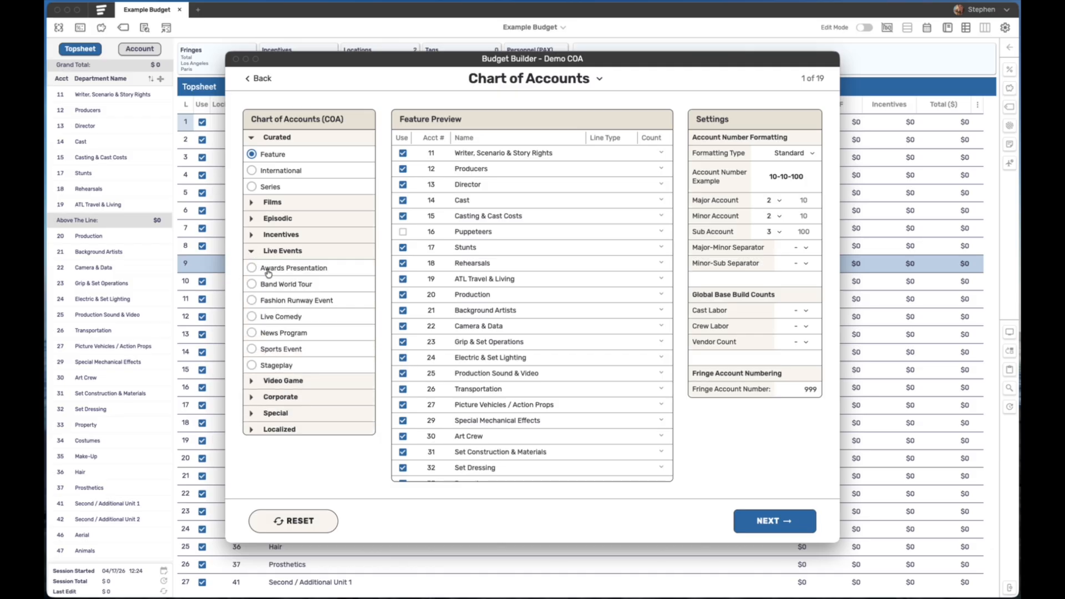
pyautogui.click(268, 367)
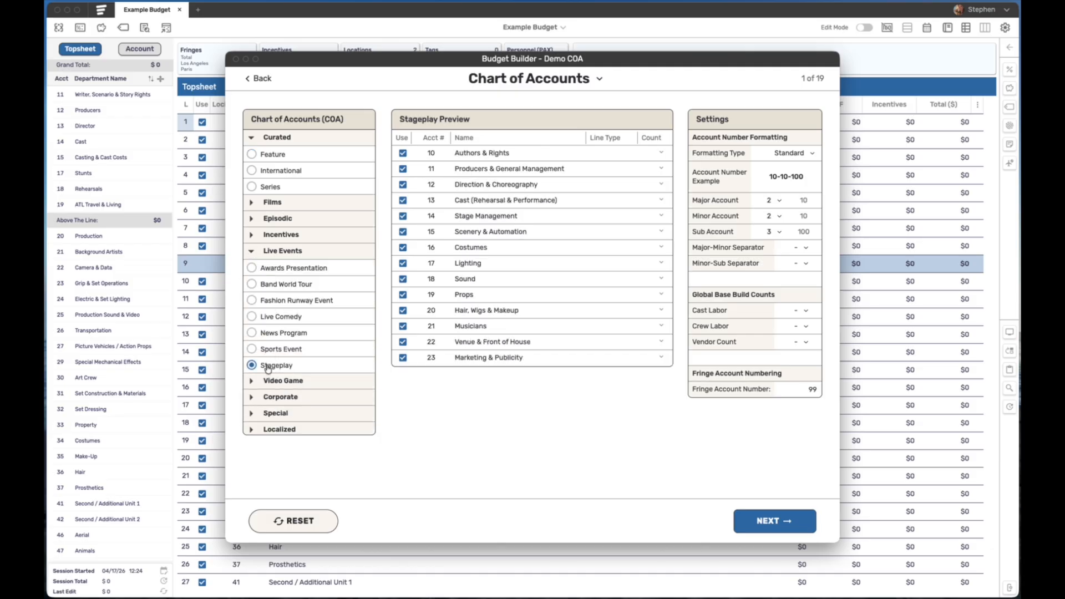
pyautogui.click(273, 317)
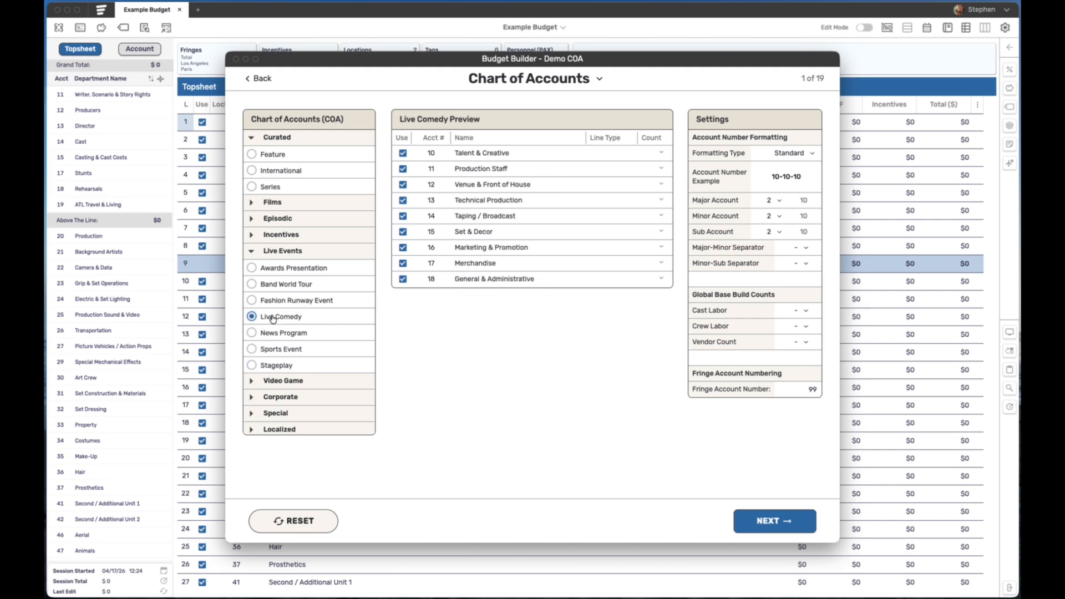
pyautogui.click(251, 252)
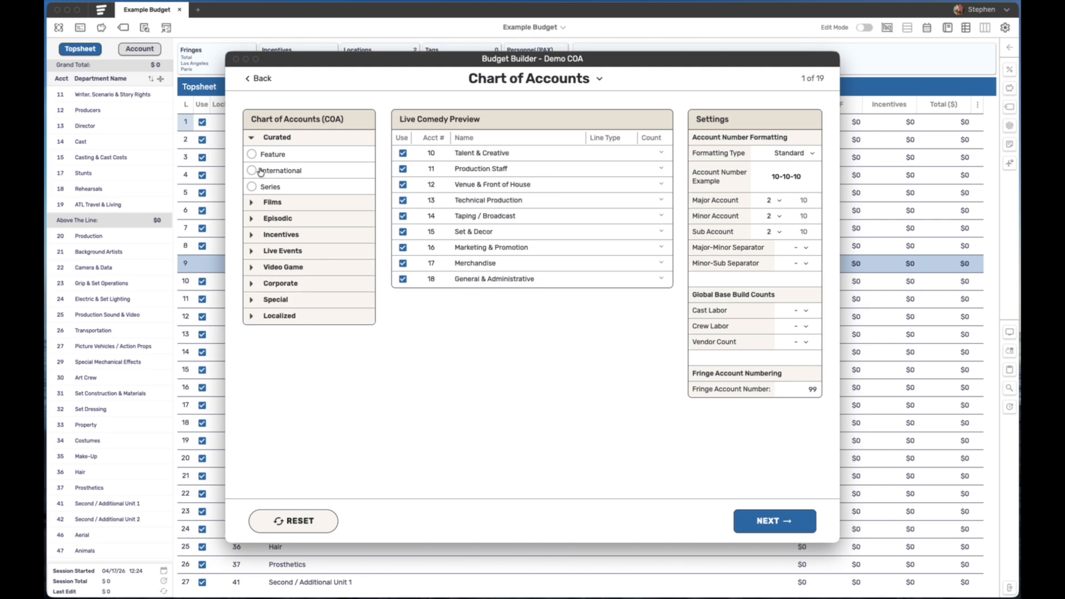
# Choose the curated Feature chart of accounts and exclude its Marine and Aerial accounts
pyautogui.click(259, 155)
pyautogui.scroll(-5, 484, 372)
pyautogui.scroll(-6, 484, 372)
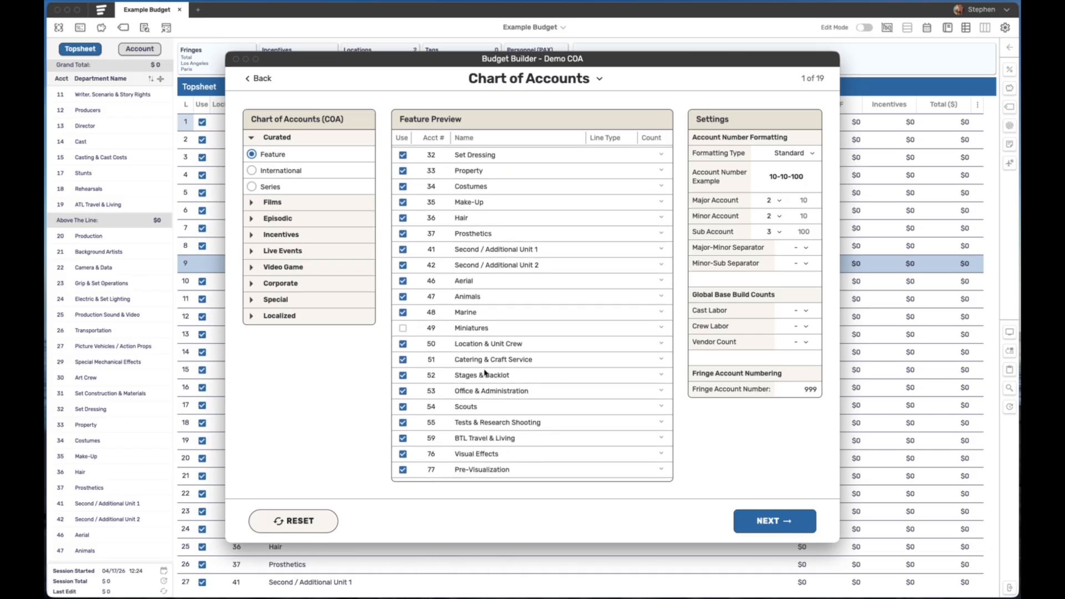
pyautogui.click(403, 312)
pyautogui.click(403, 281)
# Expand the Property account and exclude its Weapons Crew and Key Weapons Handlers lines
pyautogui.scroll(3, 481, 299)
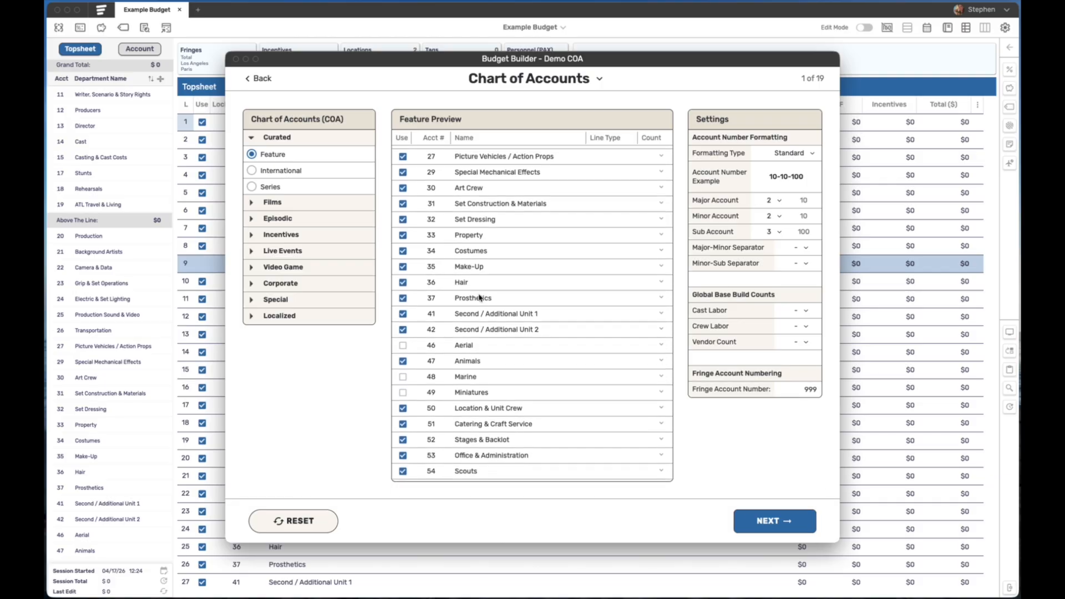
pyautogui.click(480, 237)
pyautogui.scroll(-2, 499, 311)
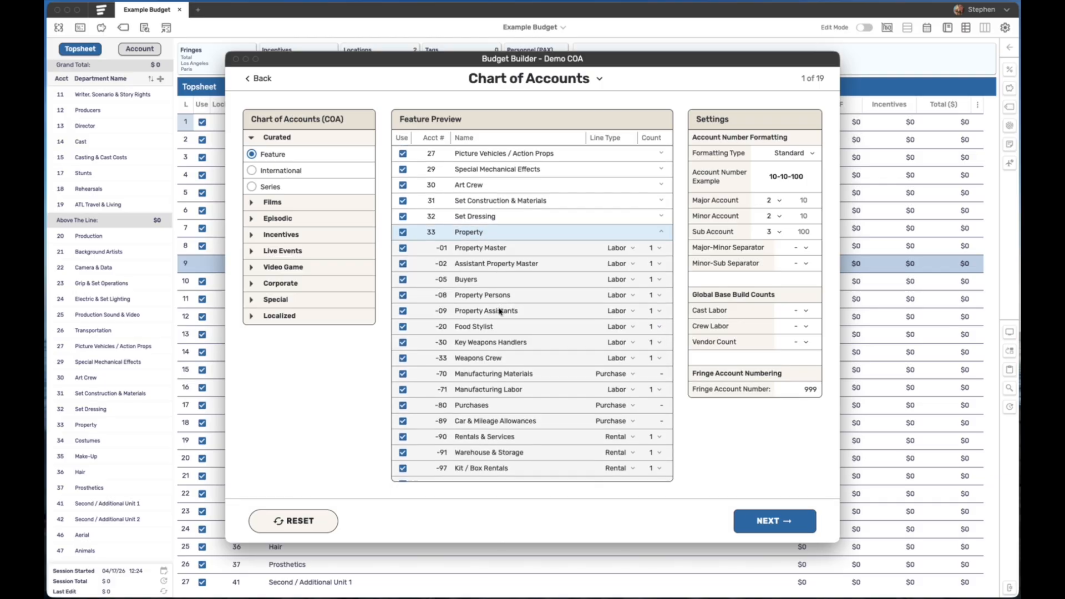
pyautogui.click(403, 307)
pyautogui.click(403, 291)
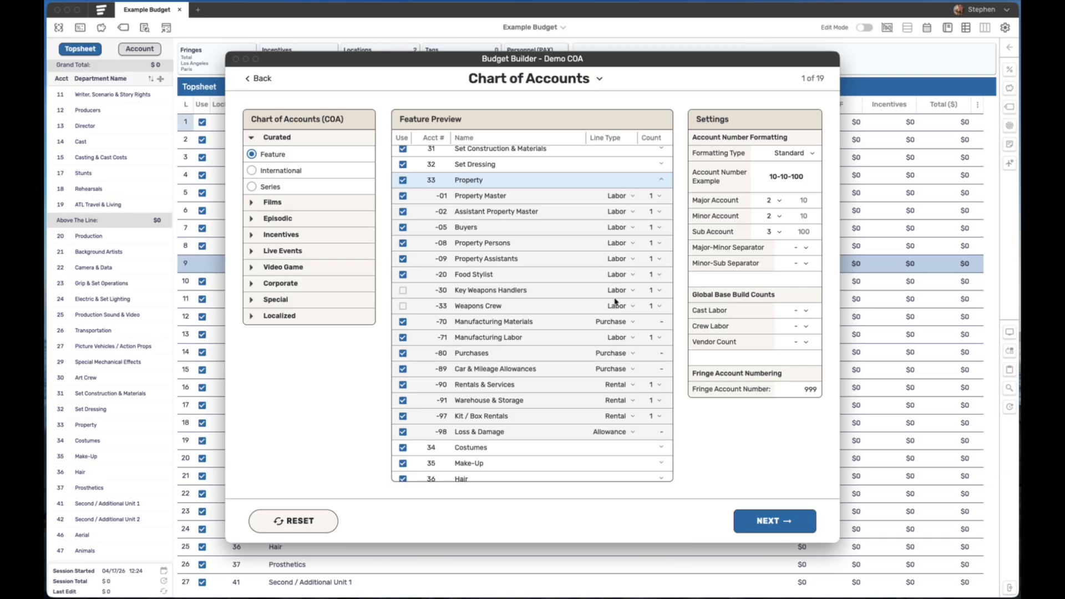
# Check the line type options for the Food Stylist and Warehouse & Storage lines in Property
pyautogui.click(619, 276)
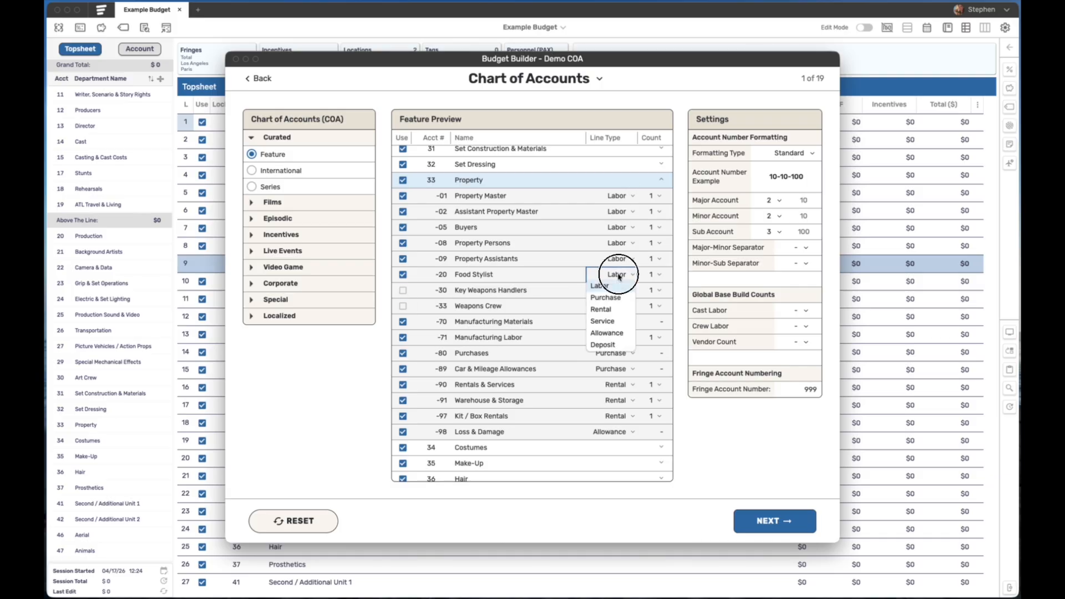
pyautogui.click(576, 276)
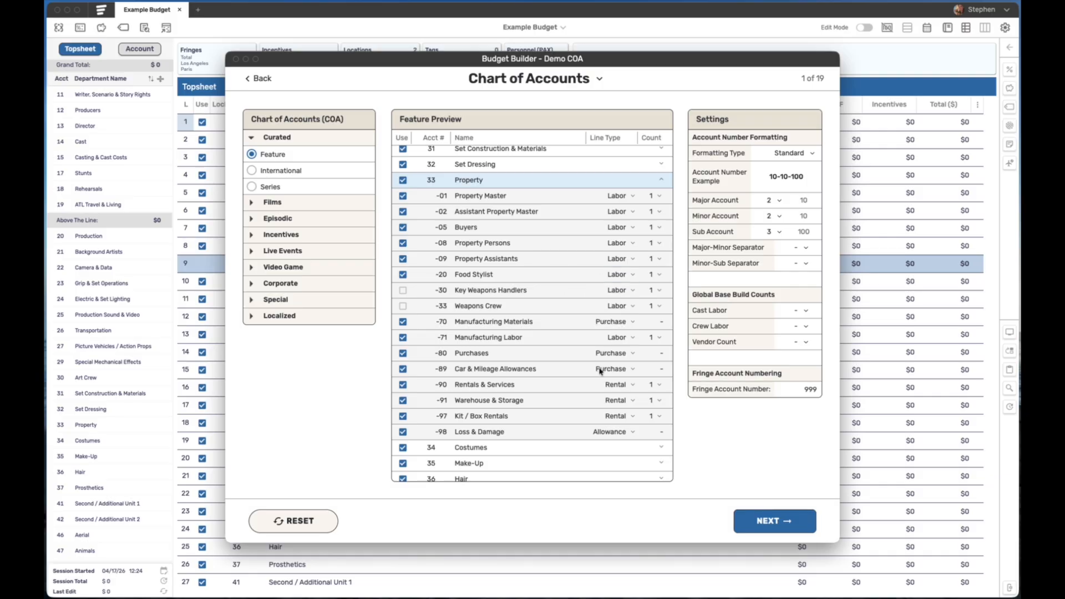
pyautogui.click(617, 400)
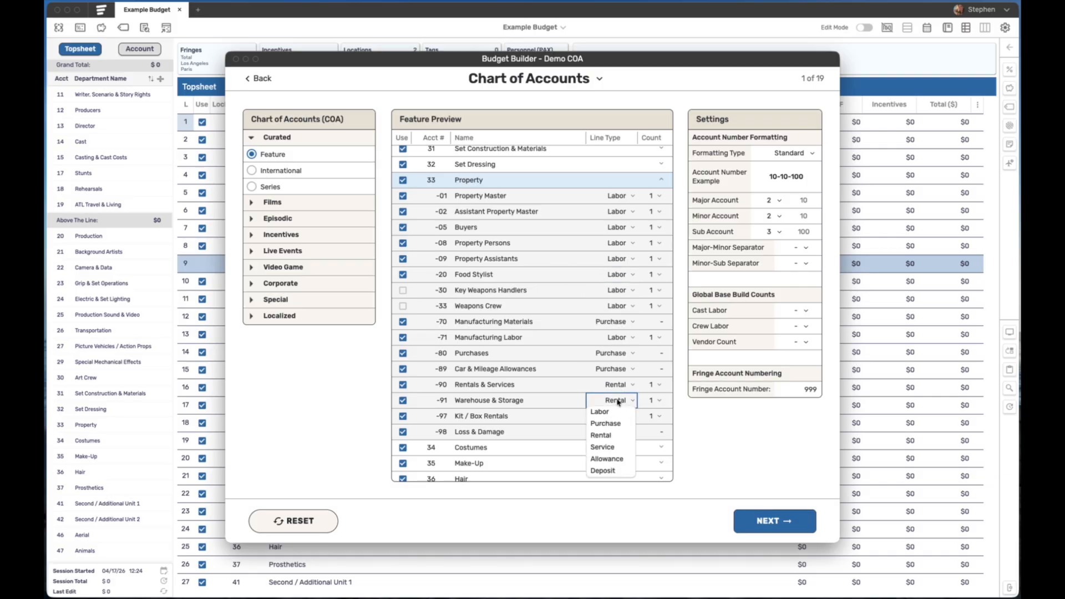
pyautogui.click(572, 359)
pyautogui.scroll(1, 515, 237)
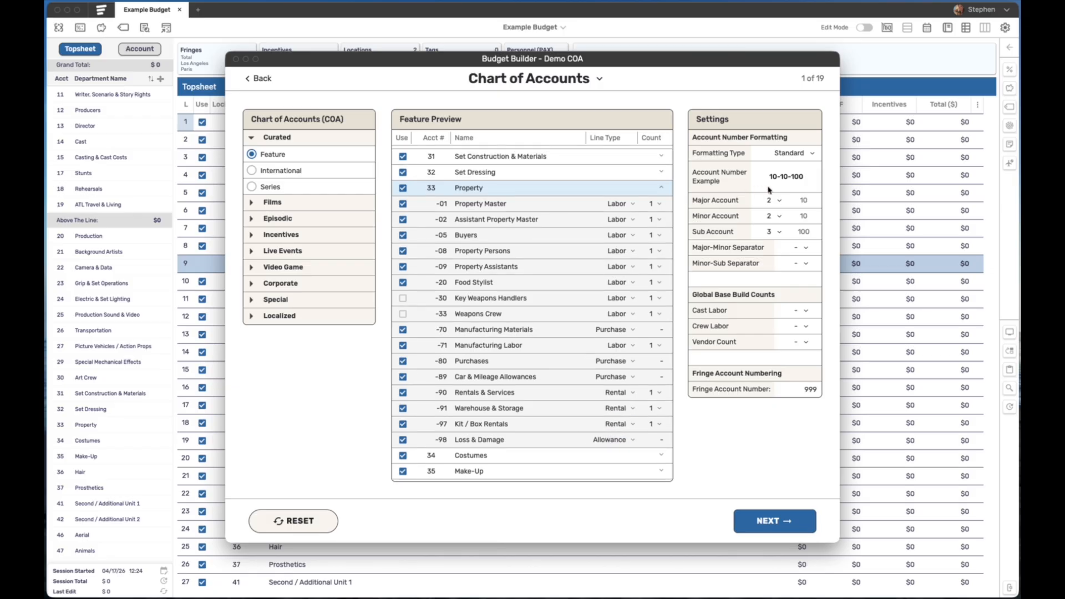
# Switch the account number formatting type to Concatenated and back to Standard
pyautogui.click(803, 157)
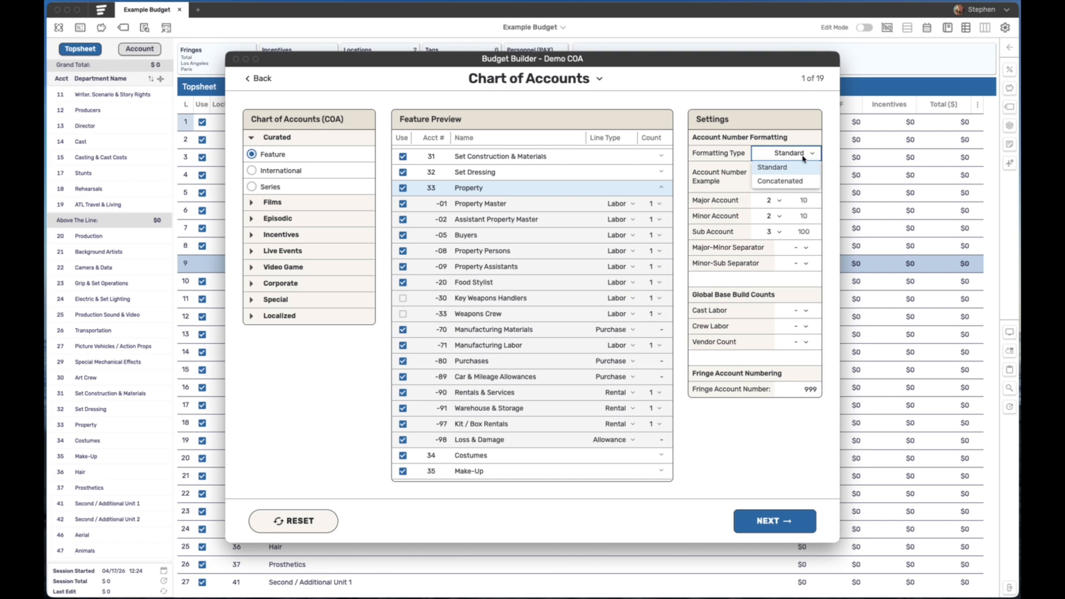
pyautogui.click(793, 181)
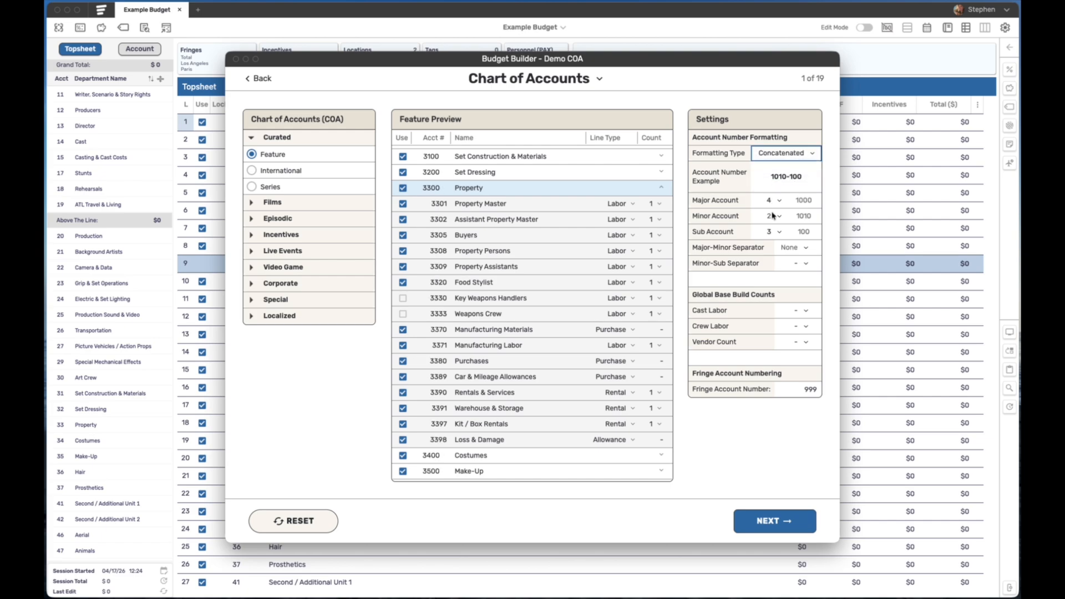
pyautogui.click(800, 156)
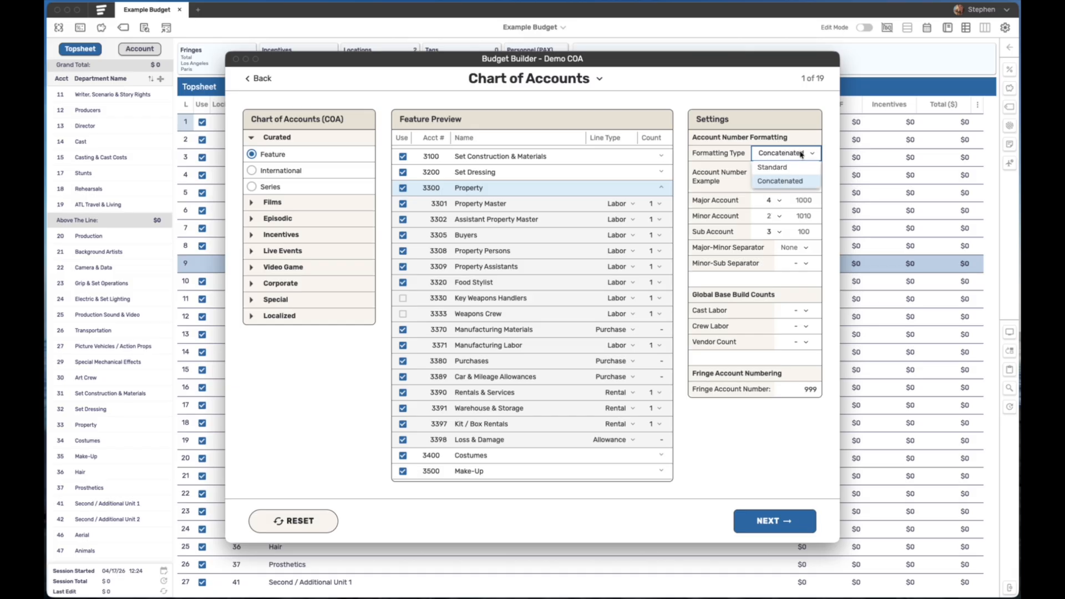
pyautogui.click(790, 170)
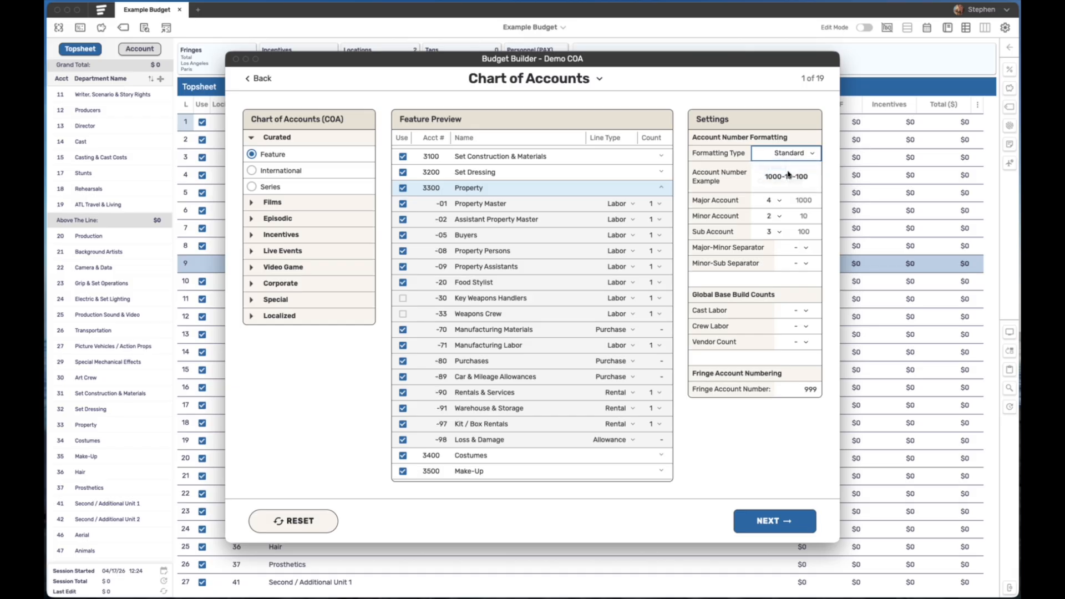
# Try a minor account length of 3 digits and return it to 2 digits
pyautogui.click(774, 219)
pyautogui.click(768, 246)
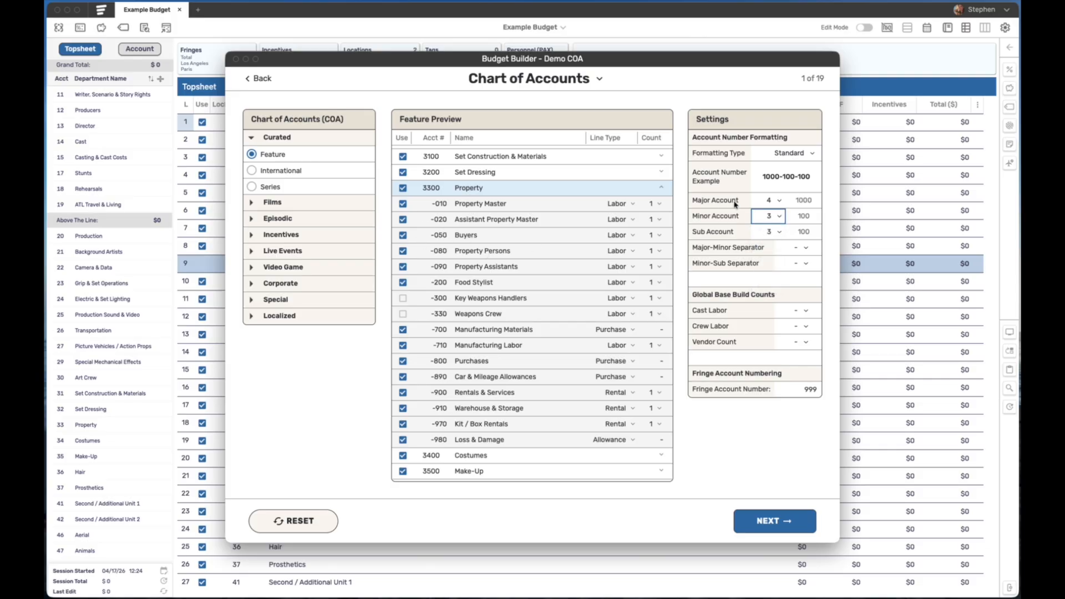
pyautogui.click(780, 216)
pyautogui.click(771, 231)
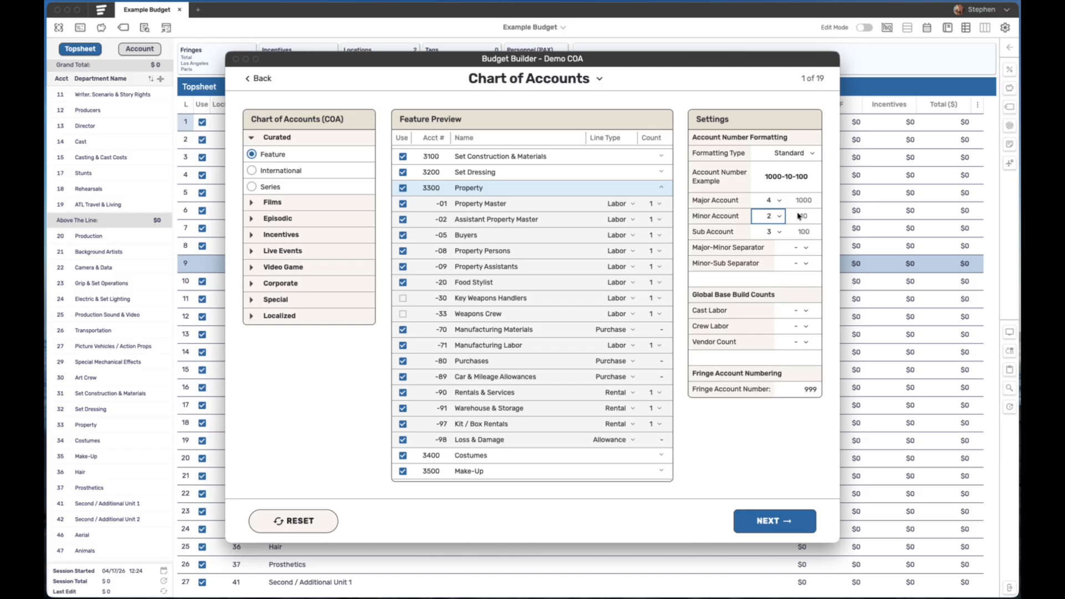
# Check the available Cast Labor counts in the global base build counts without choosing one
pyautogui.click(793, 280)
pyautogui.click(807, 310)
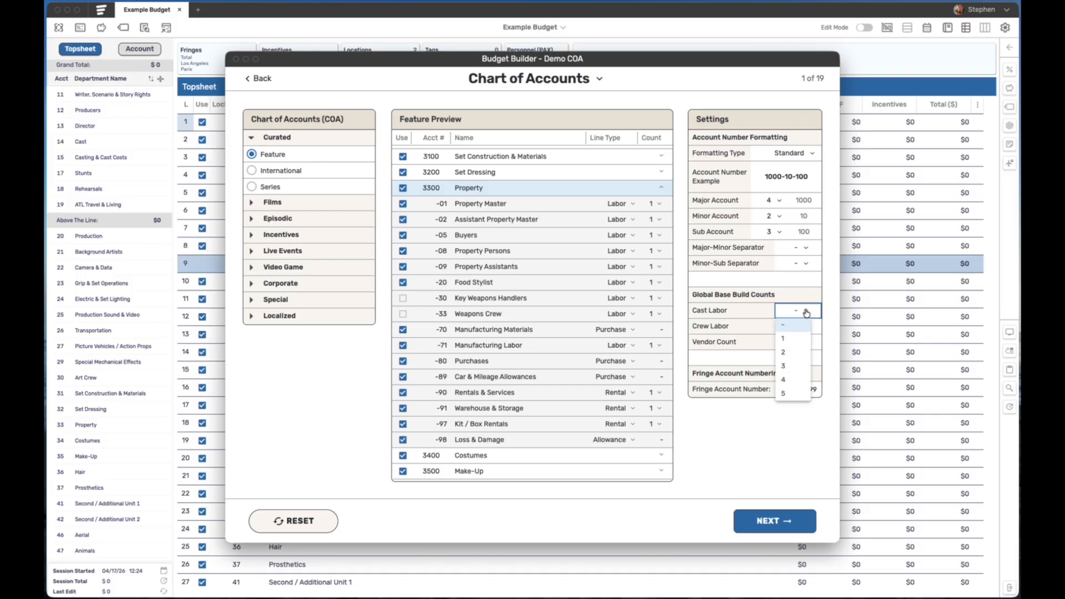
pyautogui.click(806, 313)
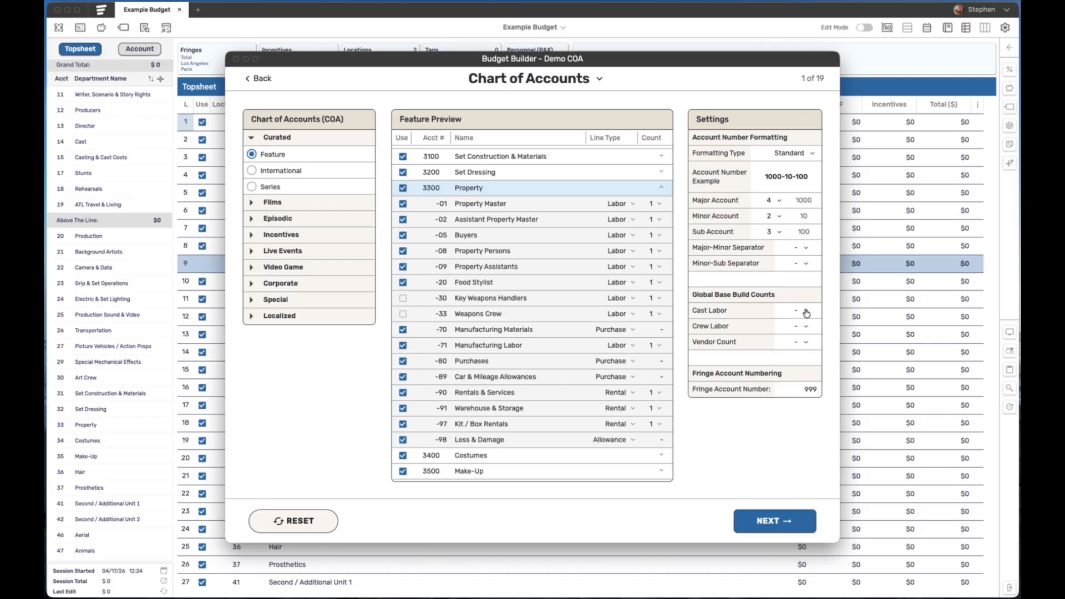
# Try a count of 2 for the Food Stylist line and return it to 1
pyautogui.click(651, 286)
pyautogui.click(650, 307)
pyautogui.click(657, 282)
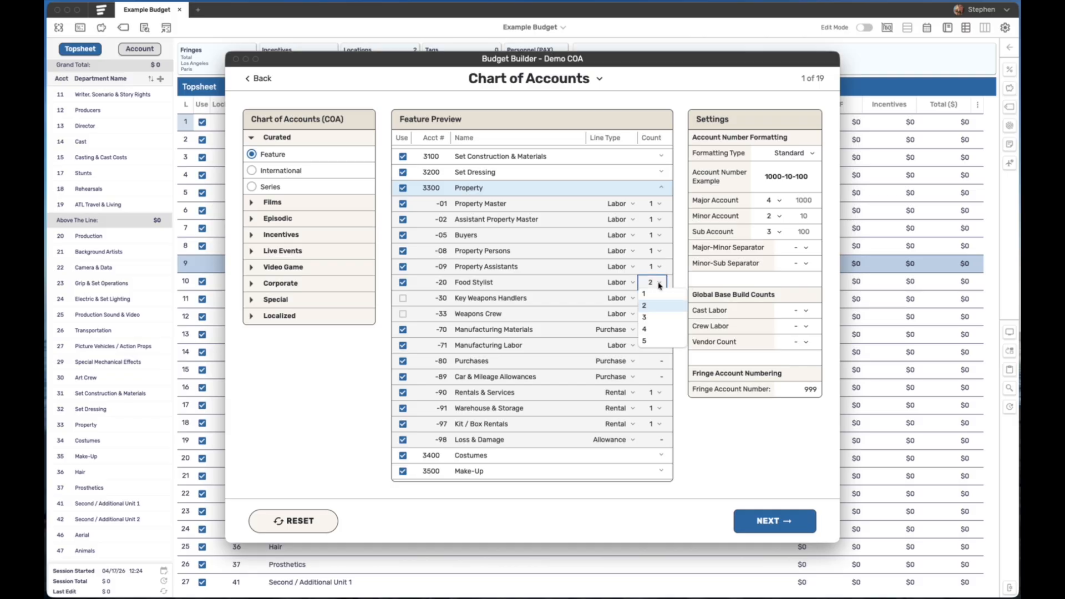
pyautogui.click(659, 296)
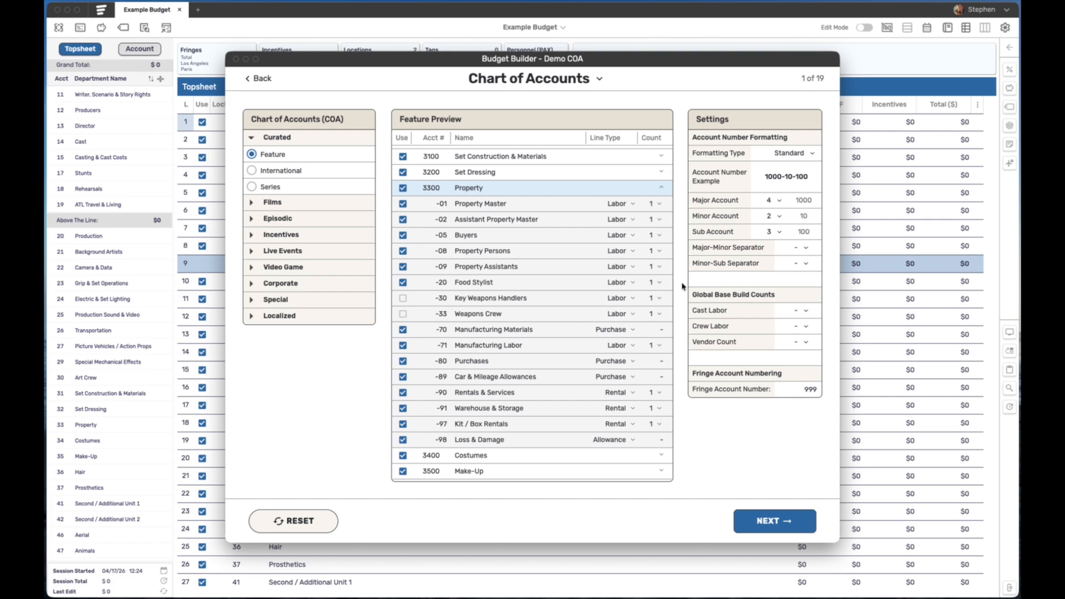